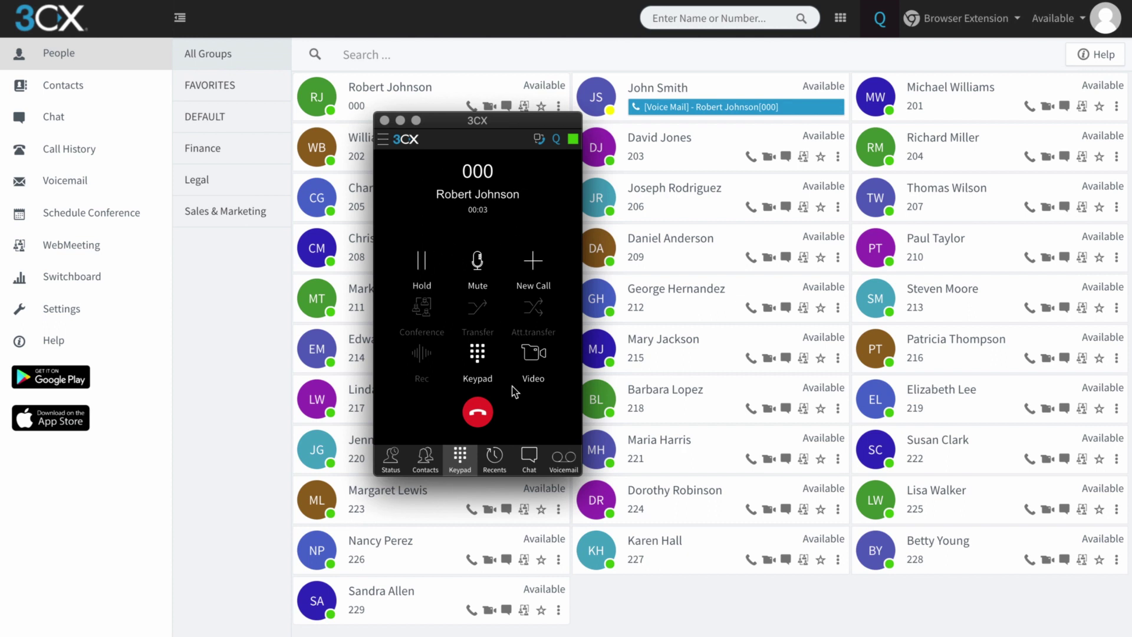
- Hang up the voicemail call and bring up the web dialpad
{"action": "left_click", "coordinate": [478, 413]}
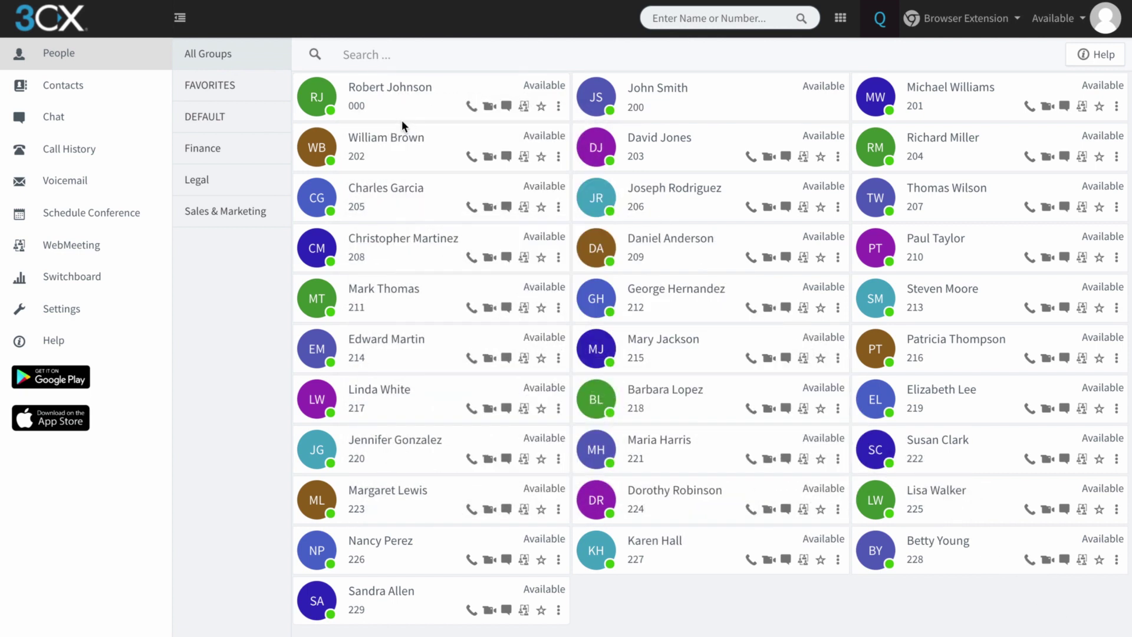
{"action": "left_click", "coordinate": [840, 21]}
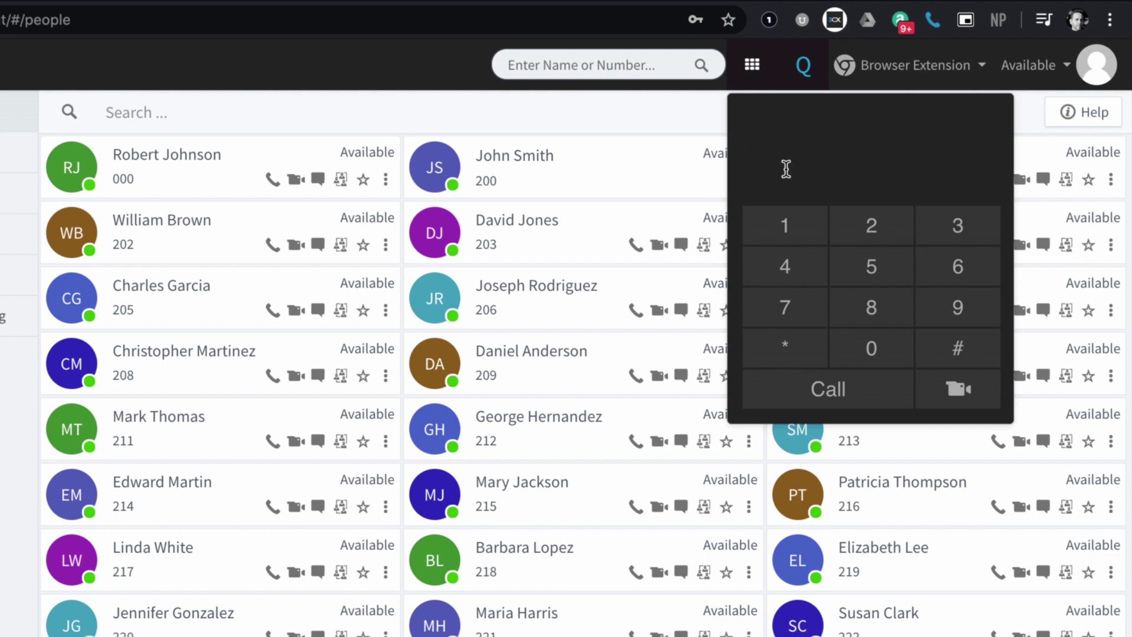
- Dial extension 202 on the web dialpad, place the call, then hang up
{"action": "left_click", "coordinate": [873, 232]}
{"action": "left_click", "coordinate": [873, 347]}
{"action": "left_click", "coordinate": [874, 234]}
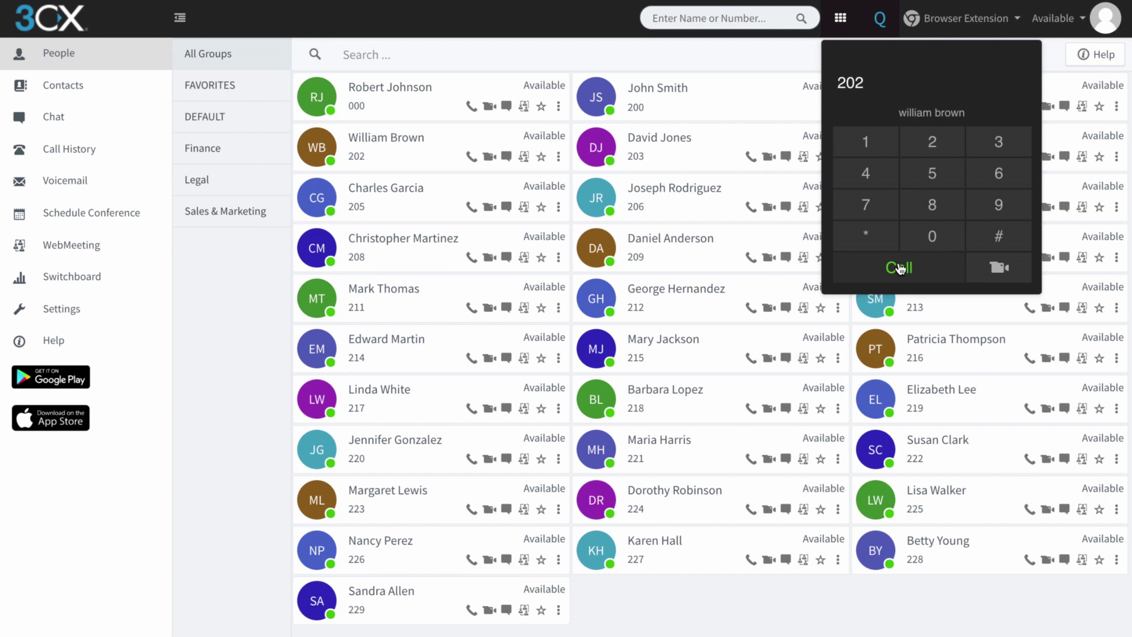
{"action": "left_click", "coordinate": [899, 268]}
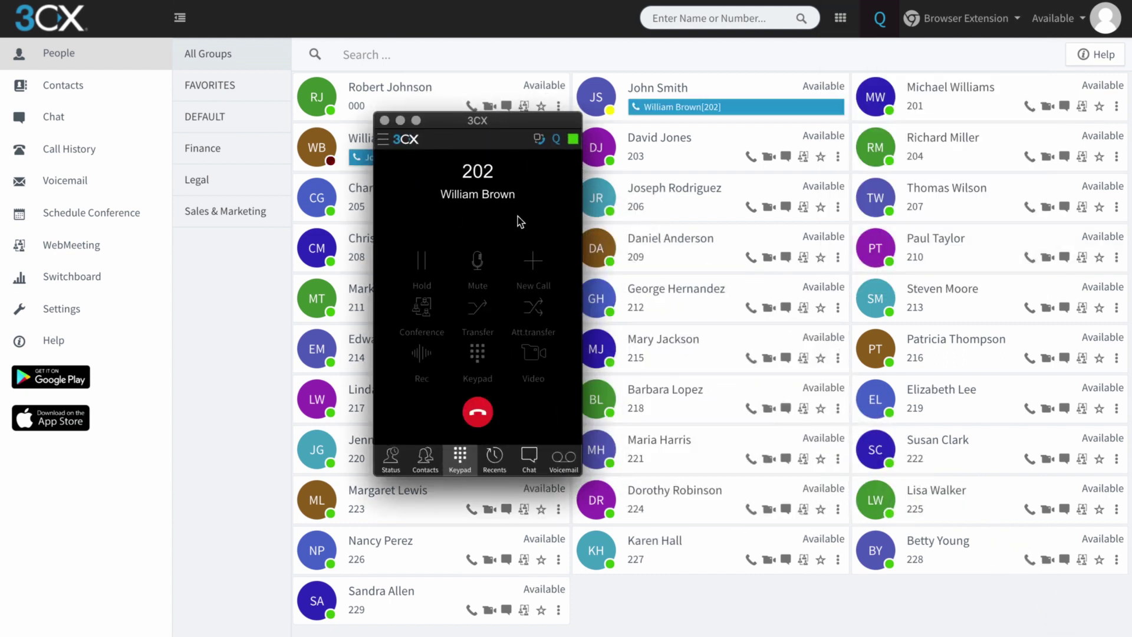
{"action": "left_click", "coordinate": [478, 414]}
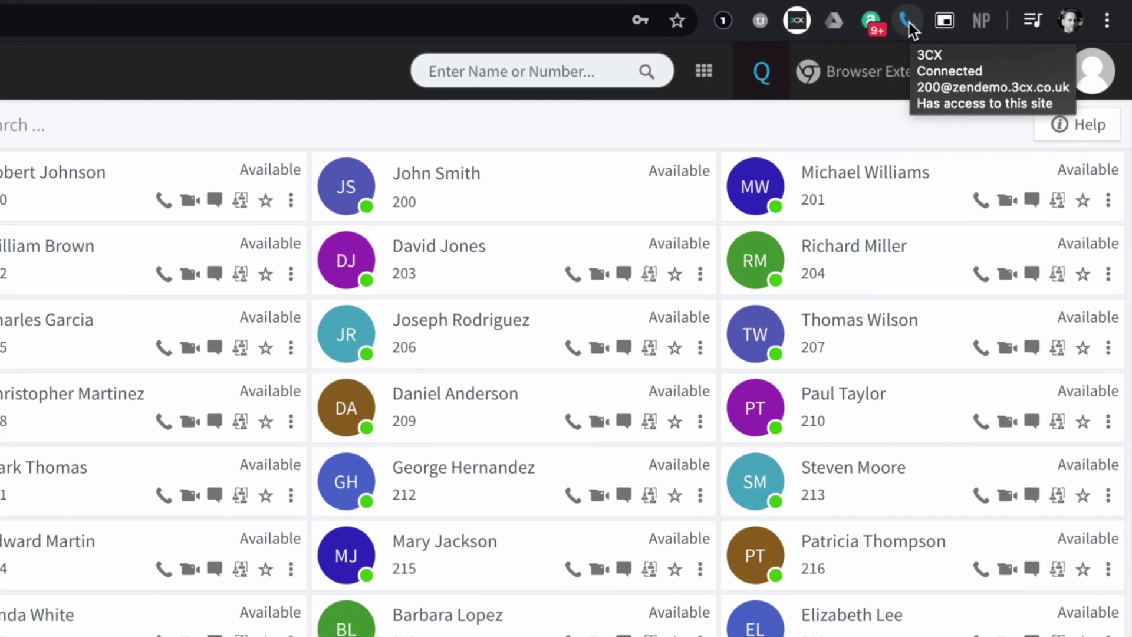
- Open the browser extension's dialer window and drag it down and left, clear of the contact cards
{"action": "left_click", "coordinate": [909, 22]}
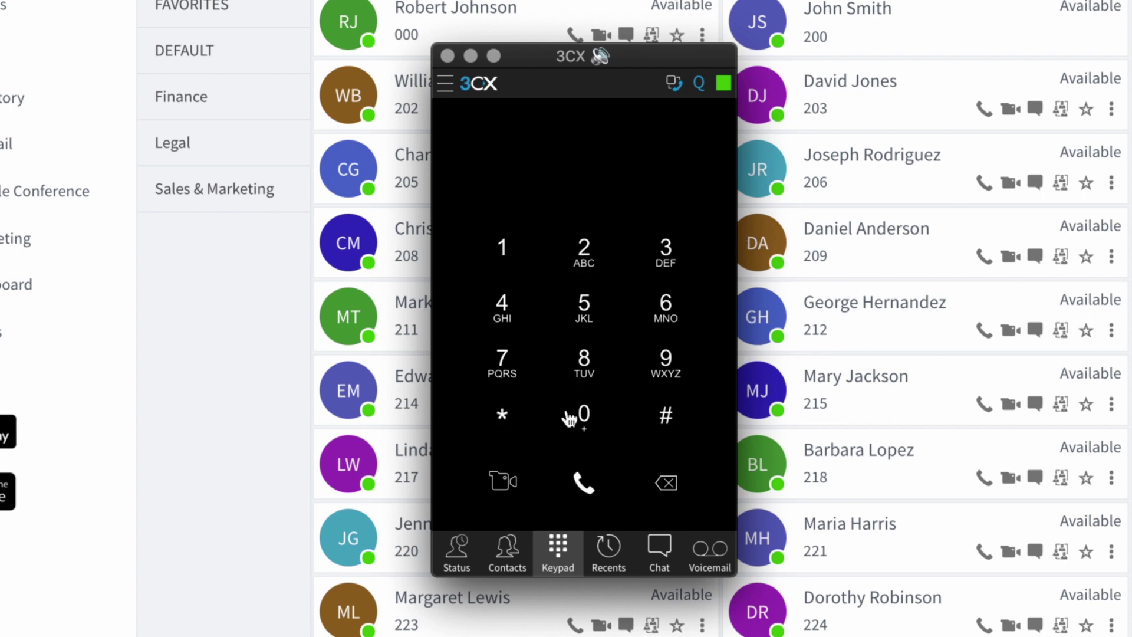
{"action": "left_click_drag", "start_coordinate": [639, 57], "coordinate": [557, 57]}
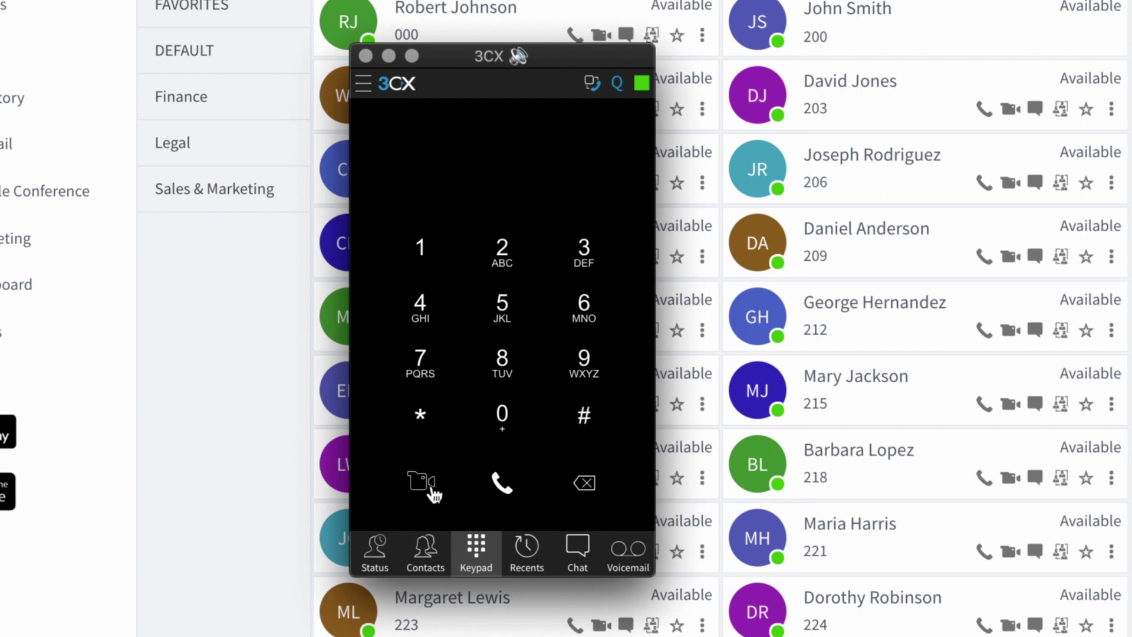
{"action": "left_click_drag", "start_coordinate": [568, 58], "coordinate": [381, 115]}
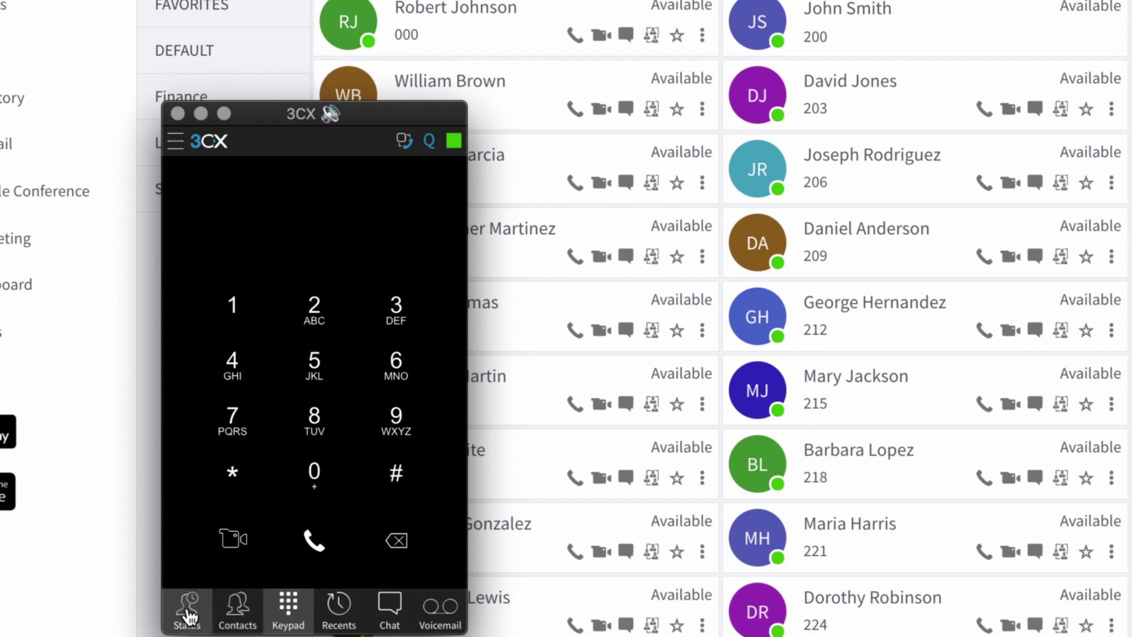
- Call extension 200 from the extension dialer, hang up, and minimize the dialer window
{"action": "left_click", "coordinate": [314, 309]}
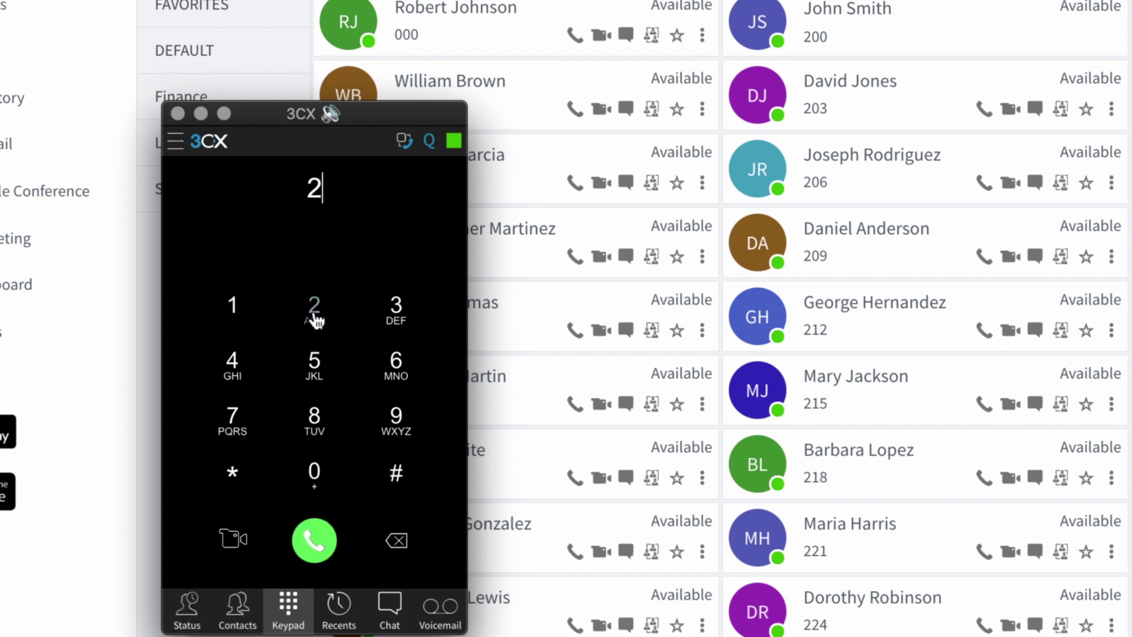
{"action": "left_click", "coordinate": [315, 475]}
{"action": "left_click", "coordinate": [314, 474]}
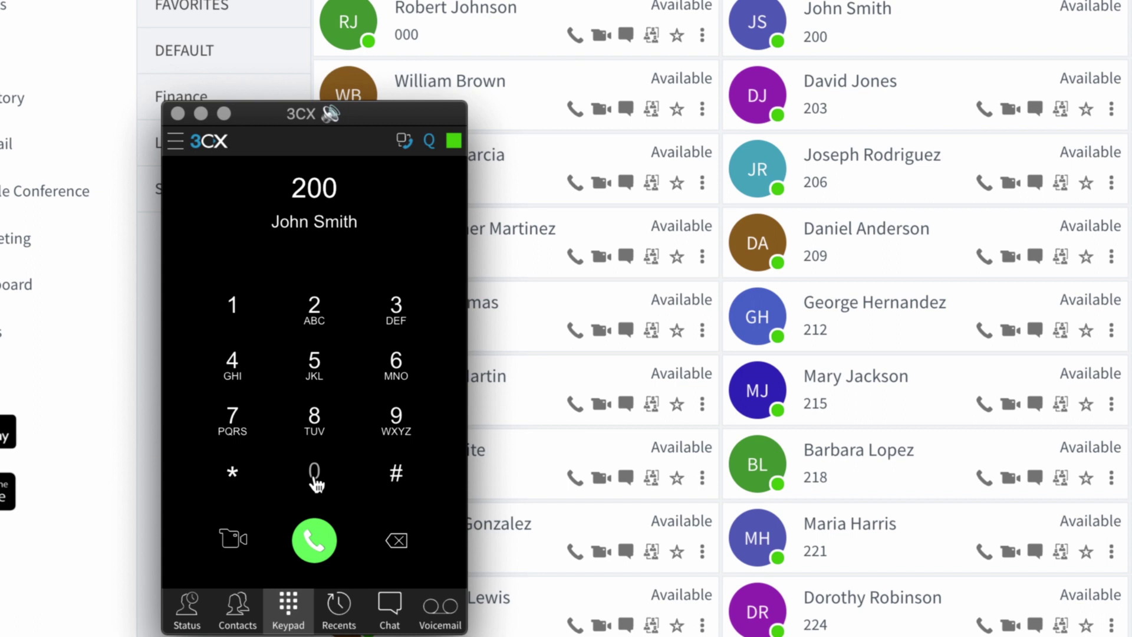
{"action": "left_click", "coordinate": [312, 541]}
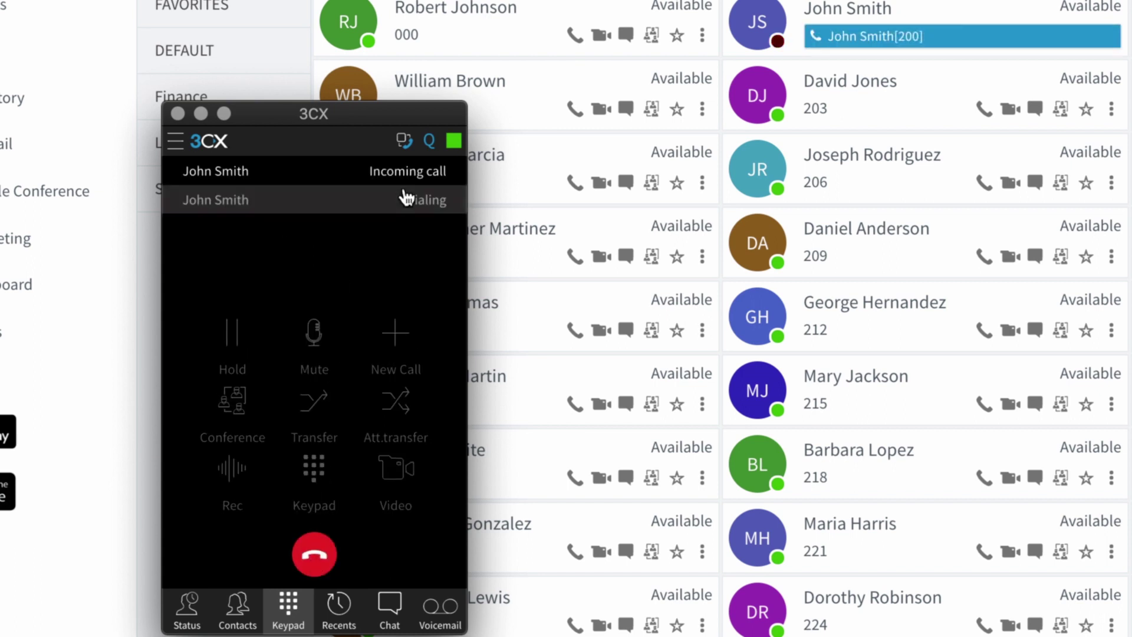
{"action": "left_click", "coordinate": [315, 557]}
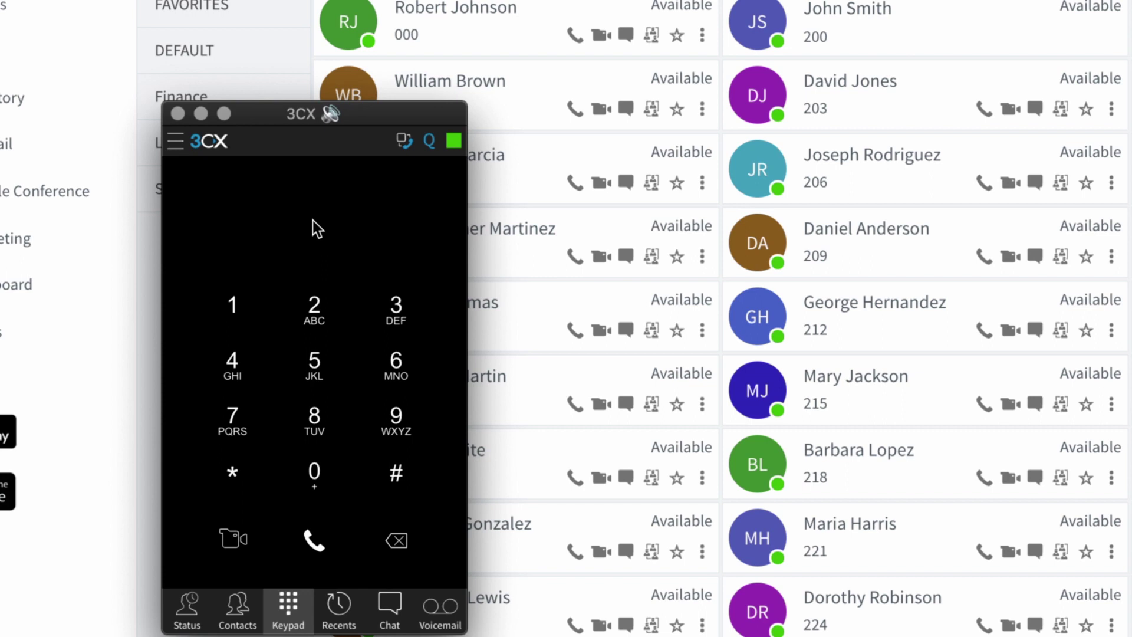
{"action": "left_click", "coordinate": [201, 113]}
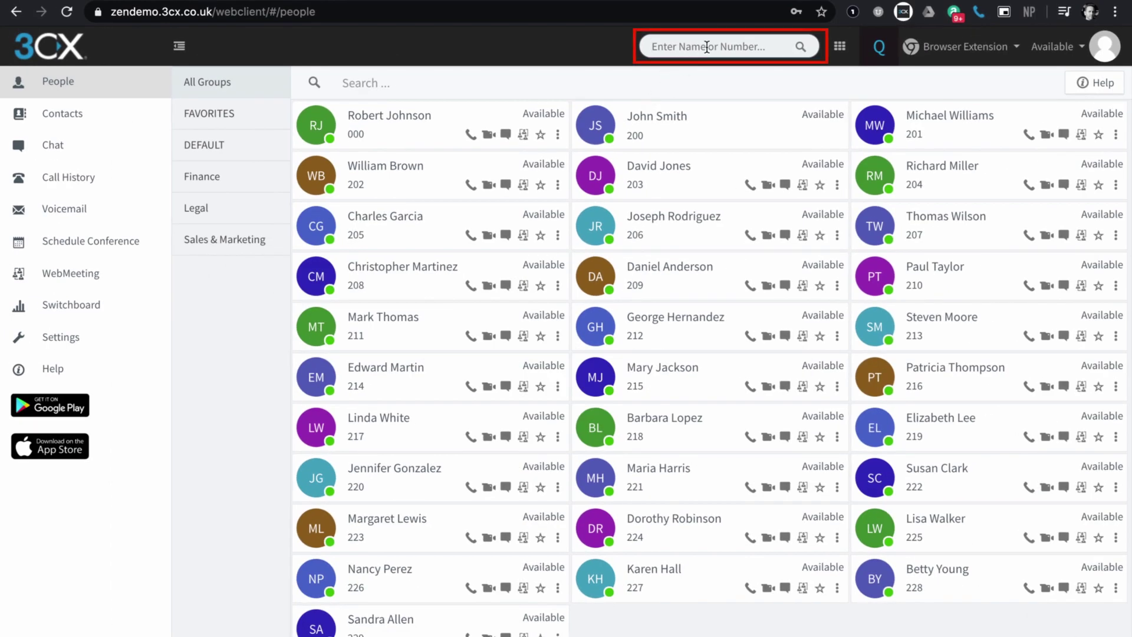
- Search by name for extension 200, call the result, hang up, minimize, and switch to Contacts
{"action": "type", "text": "200"}
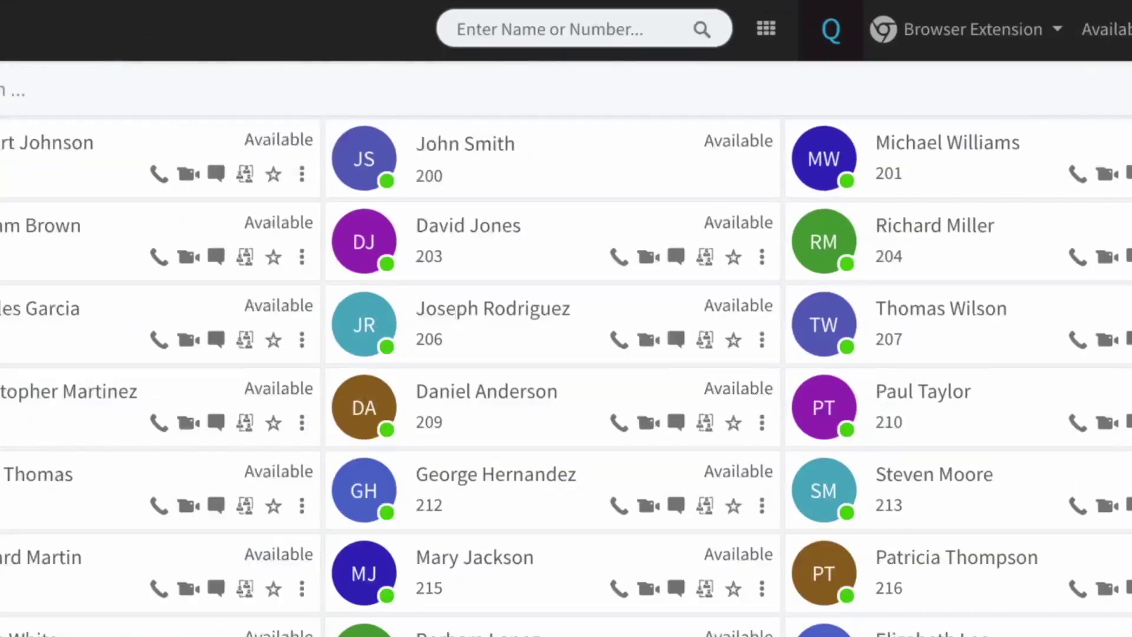
{"action": "type", "text": "john"}
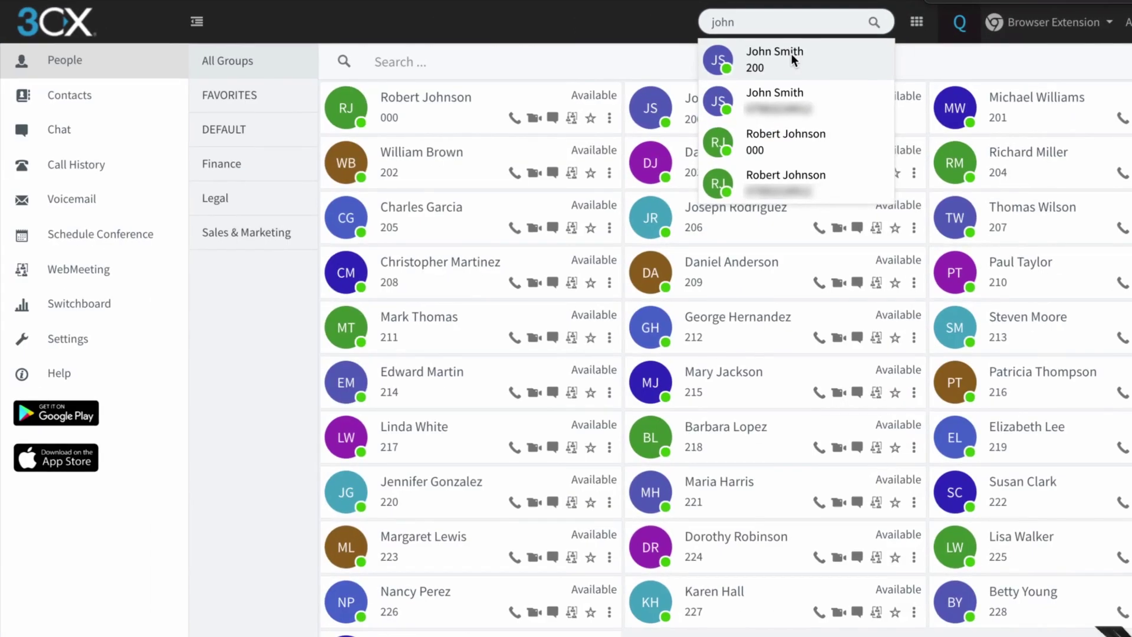
{"action": "left_click", "coordinate": [570, 81]}
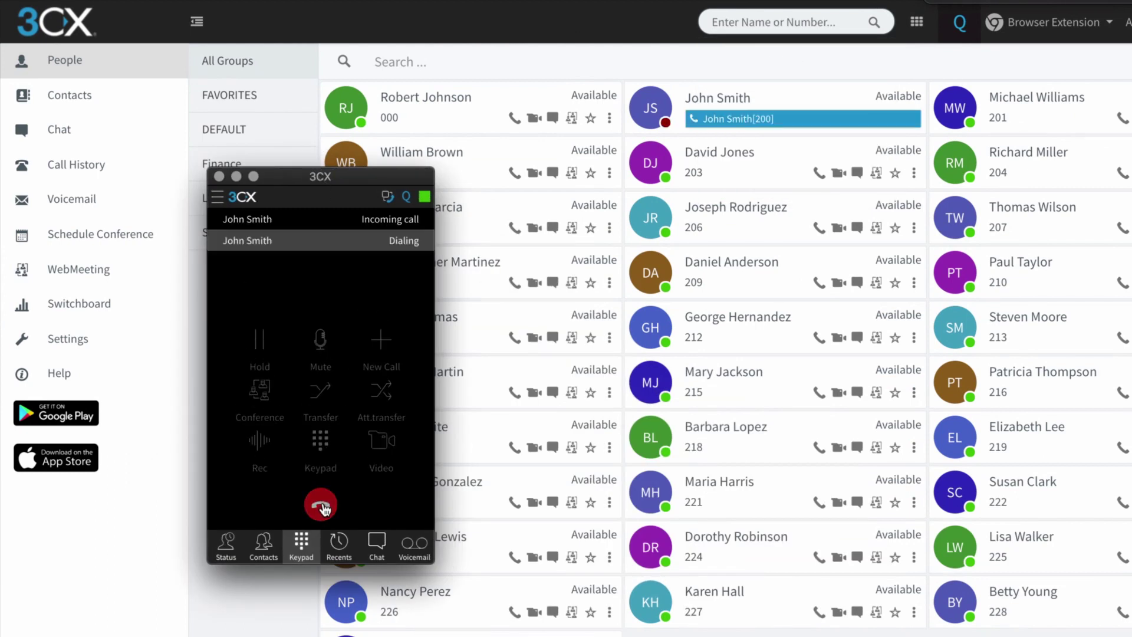
{"action": "left_click", "coordinate": [321, 506]}
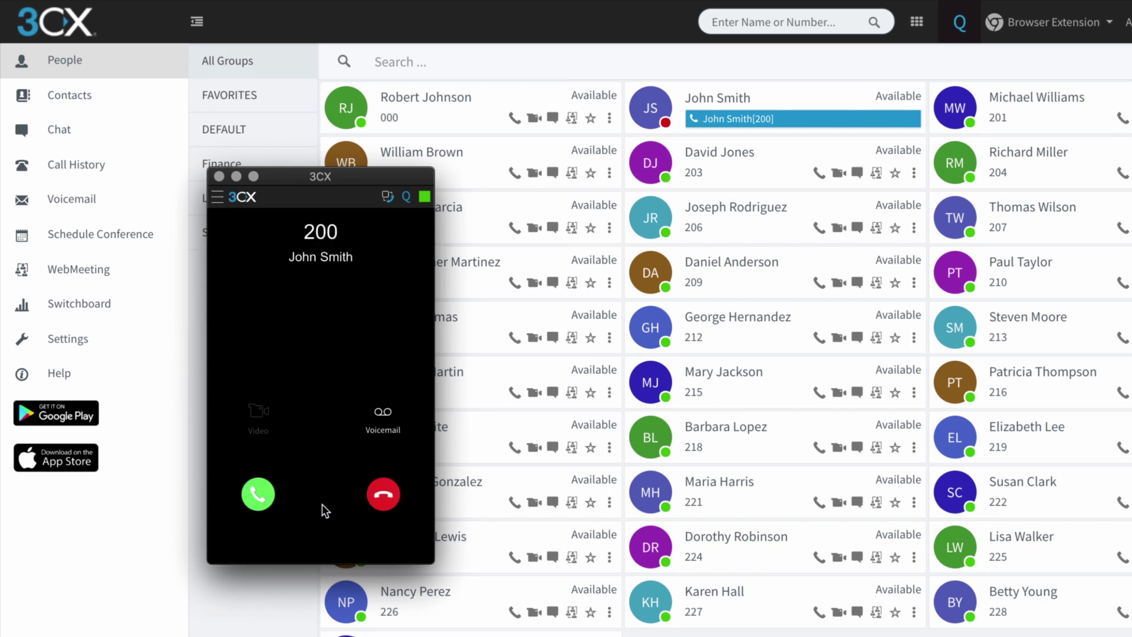
{"action": "left_click", "coordinate": [235, 176]}
{"action": "left_click", "coordinate": [95, 105]}
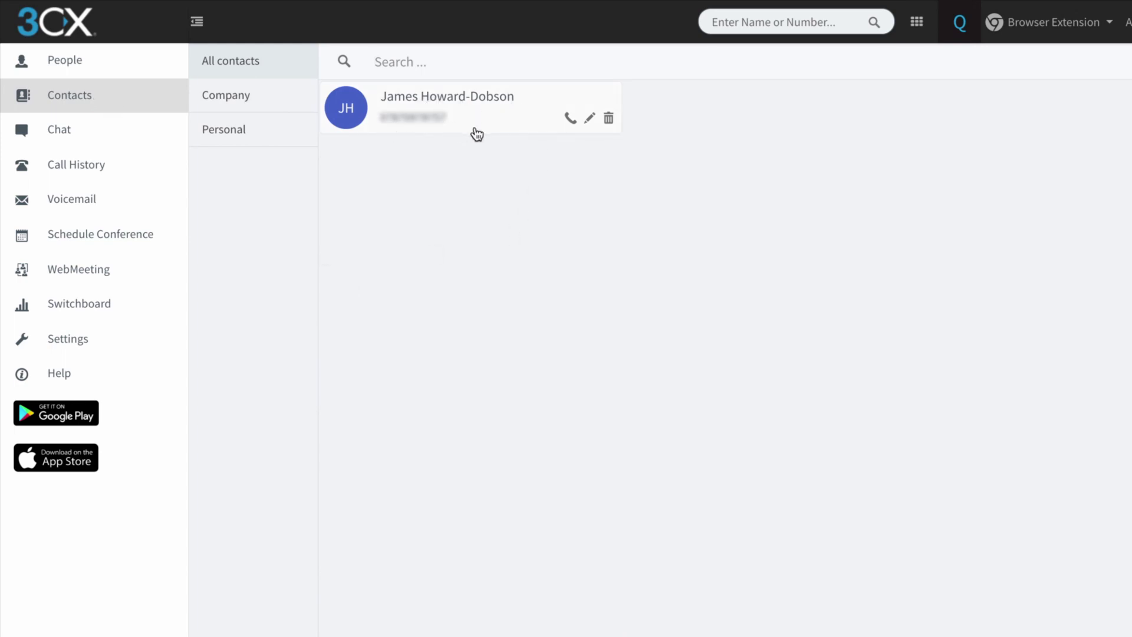
- Call the saved external contact from its row, move the call window aside, hang up, and minimize it
{"action": "left_click", "coordinate": [571, 121]}
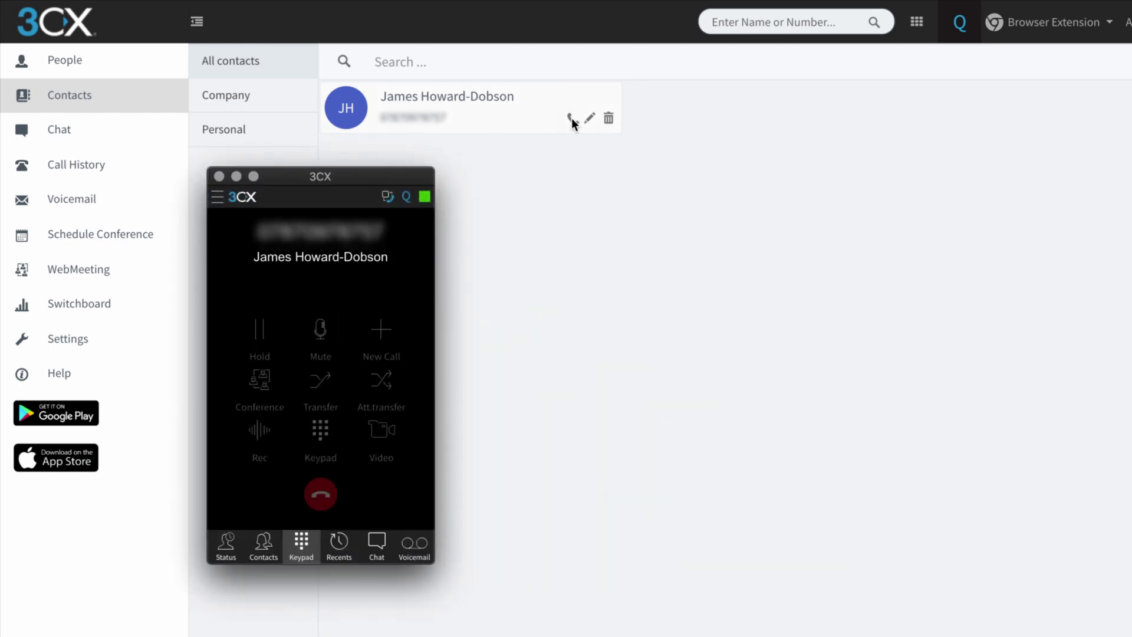
{"action": "left_click_drag", "start_coordinate": [349, 182], "coordinate": [520, 182]}
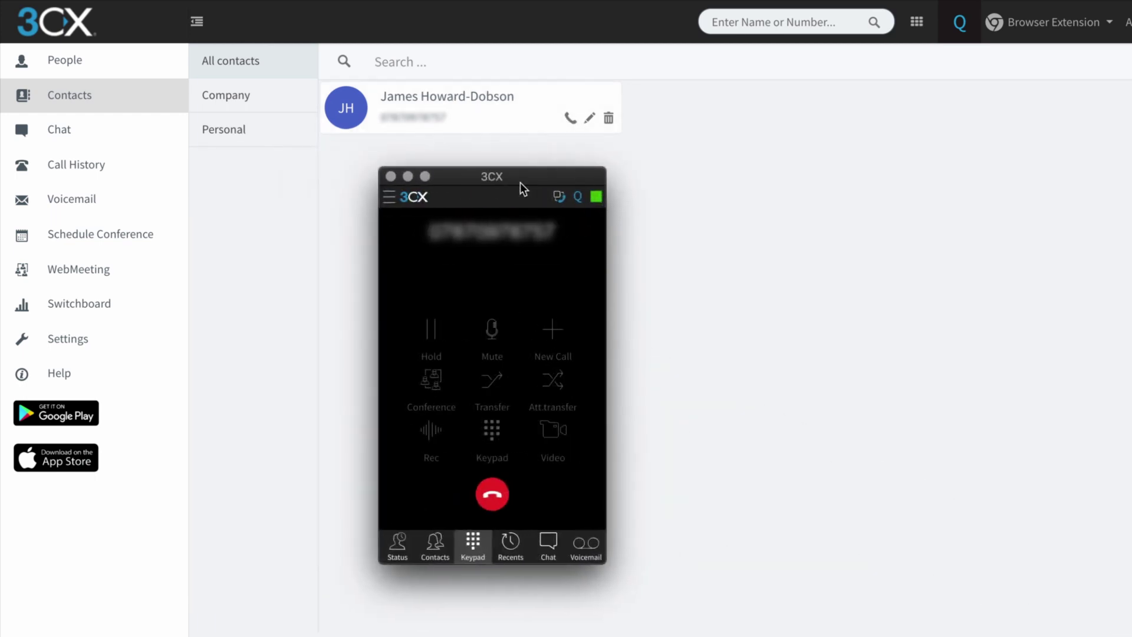
{"action": "left_click", "coordinate": [492, 495]}
{"action": "left_click", "coordinate": [408, 176]}
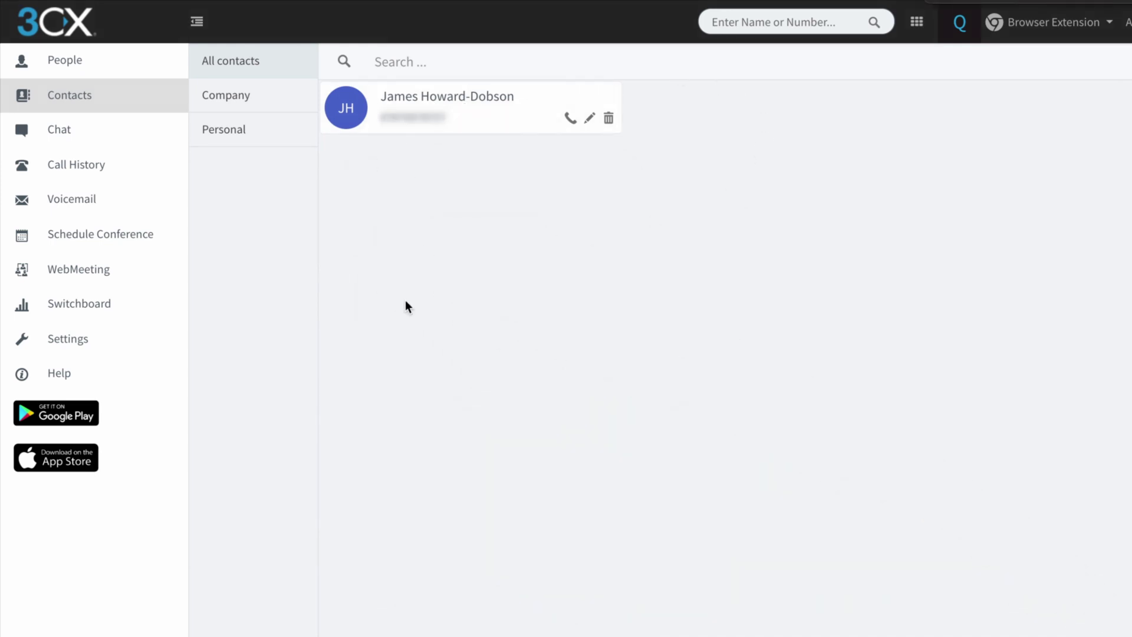
- Try the contacts search with the contact's name and then part of their number, clearing each
{"action": "left_click", "coordinate": [399, 66]}
{"action": "type", "text": "james"}
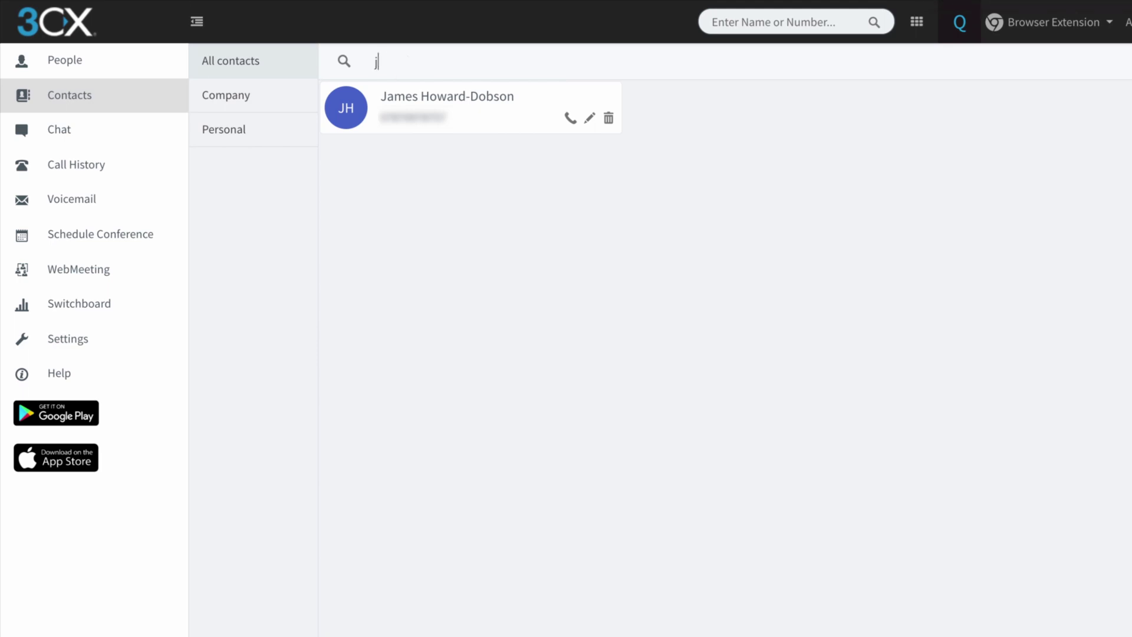
{"action": "key", "text": "BackSpace"}
{"action": "key", "text": "BackSpace"}
{"action": "key", "text": "BackSpace"}
{"action": "key", "text": "BackSpace"}
{"action": "key", "text": "BackSpace"}
{"action": "type", "text": "07876"}
{"action": "key", "text": "BackSpace"}
{"action": "key", "text": "BackSpace"}
{"action": "key", "text": "BackSpace"}
{"action": "key", "text": "BackSpace"}
{"action": "key", "text": "BackSpace"}
- Open the contact's details and call their mobile number pasted into the web dialpad
{"action": "left_click", "coordinate": [489, 116]}
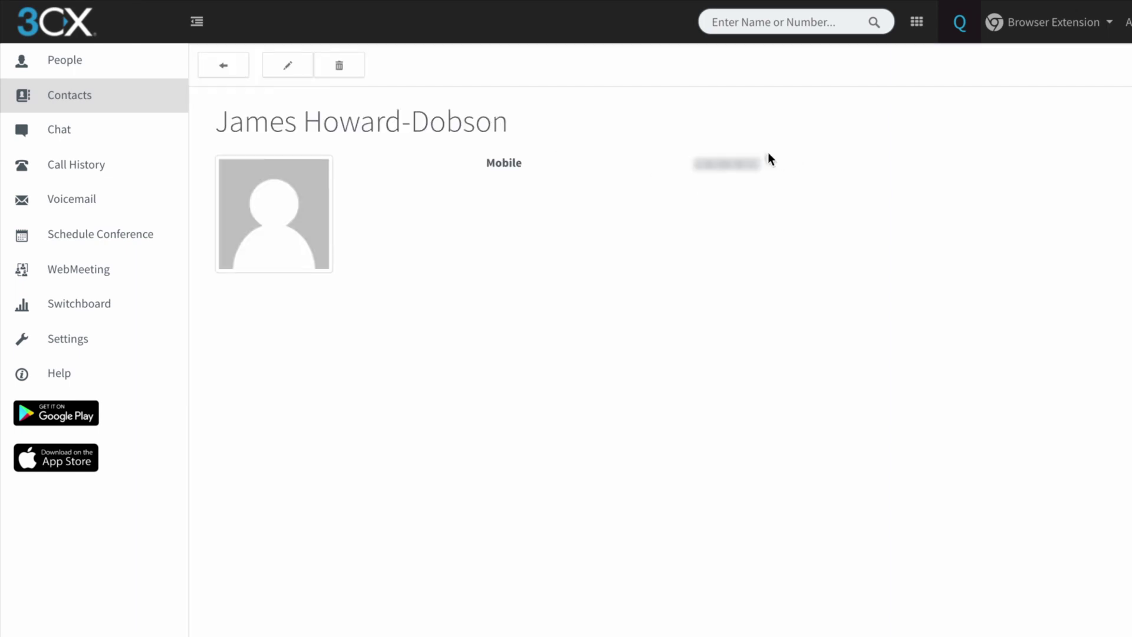
{"action": "left_click", "coordinate": [917, 22]}
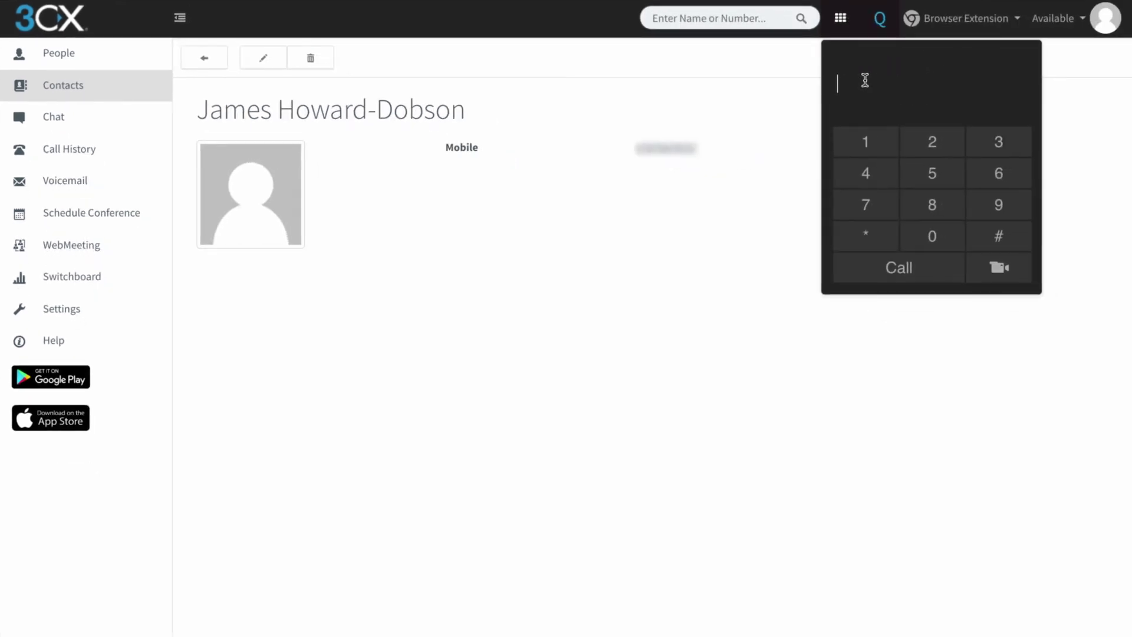
{"action": "key", "text": "ctrl+v"}
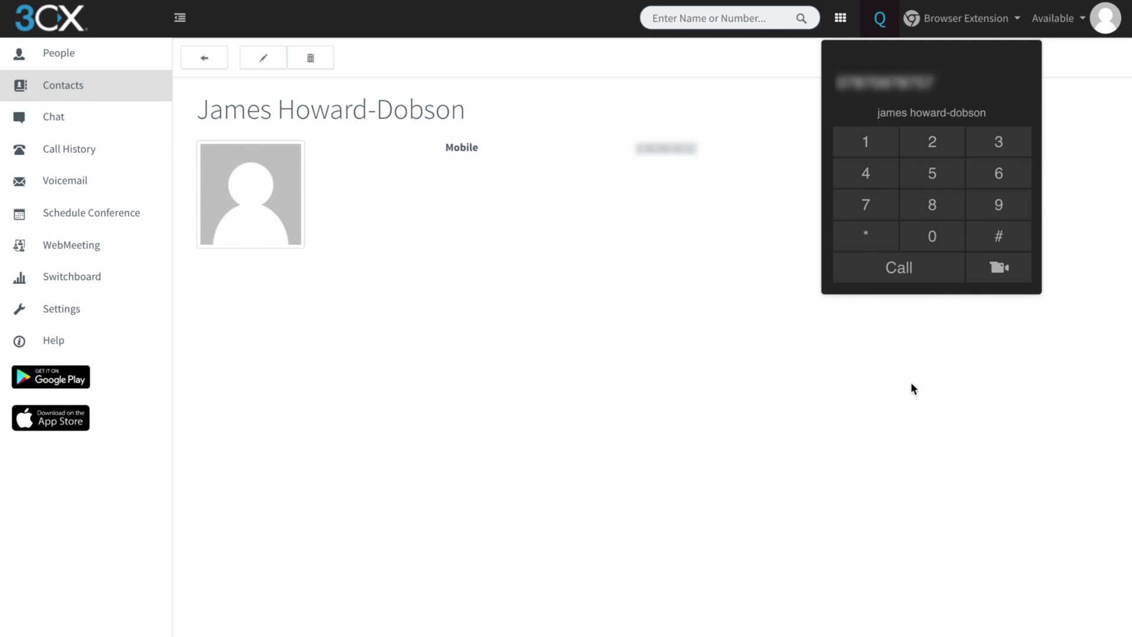
{"action": "left_click", "coordinate": [905, 271]}
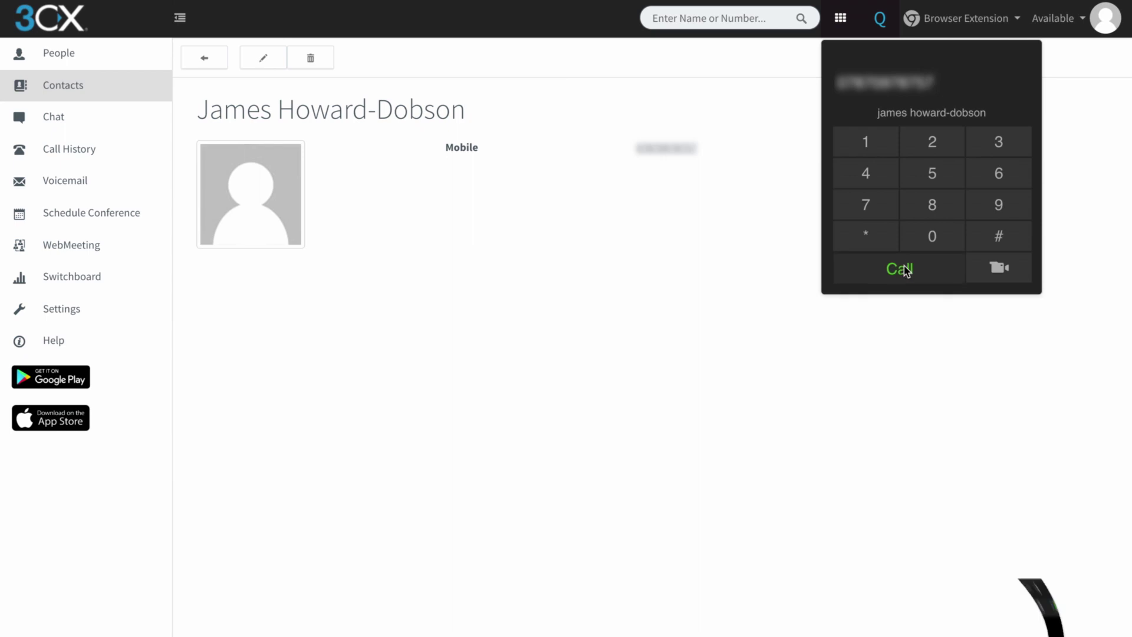